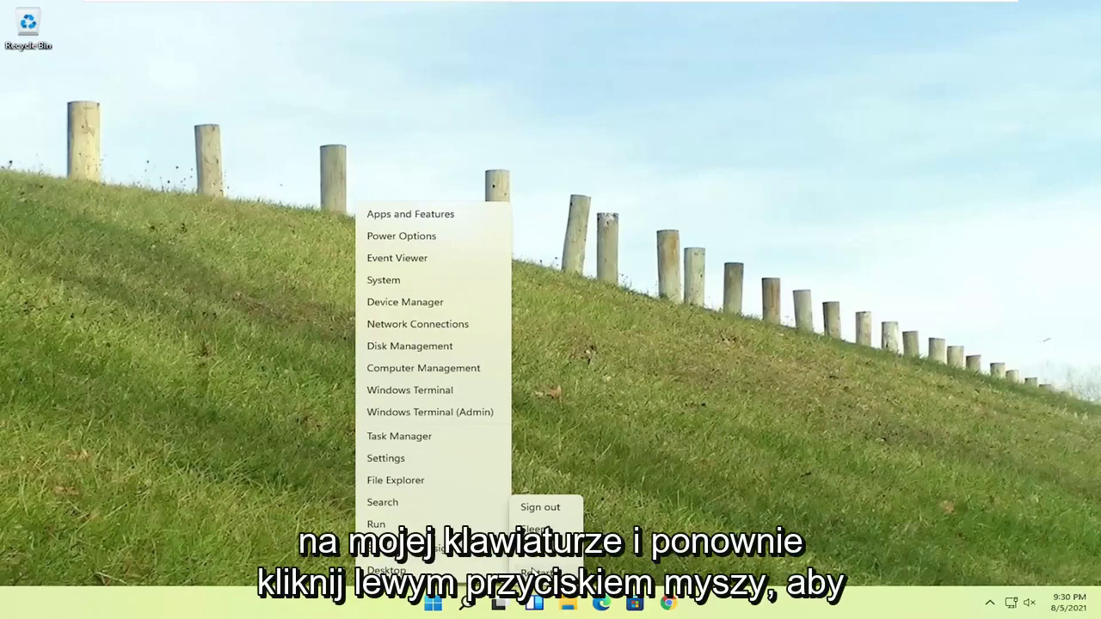
# Shift-restart Windows 11 to reach the recovery environment's Choose an option screen
pyautogui.click(538, 572)
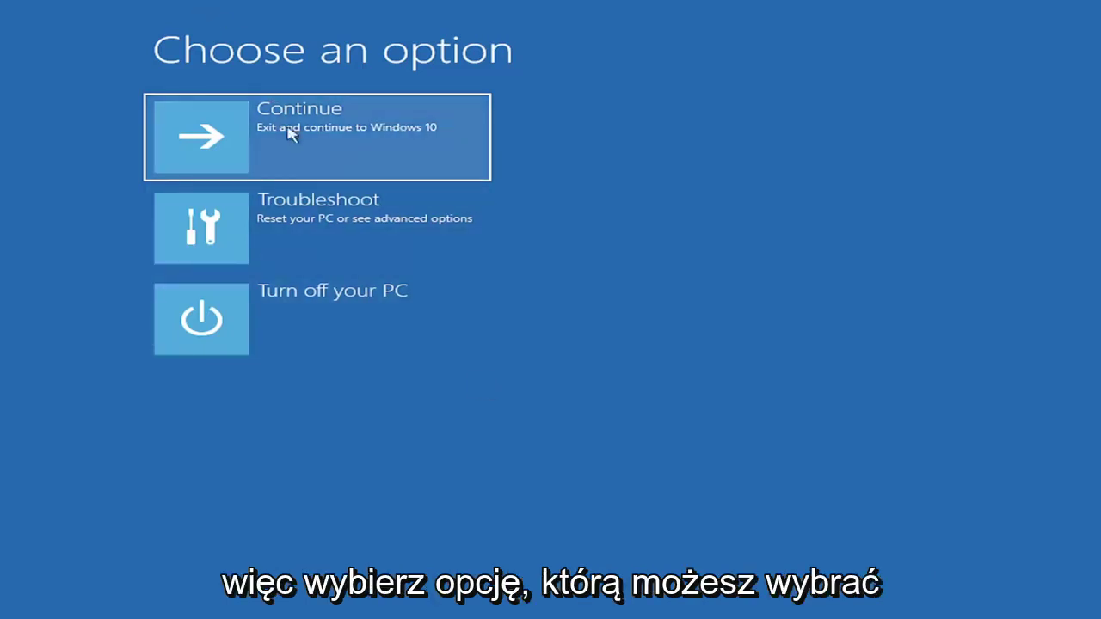
# Open Troubleshoot, preview Reset this PC, then return to the Troubleshoot screen
pyautogui.click(359, 230)
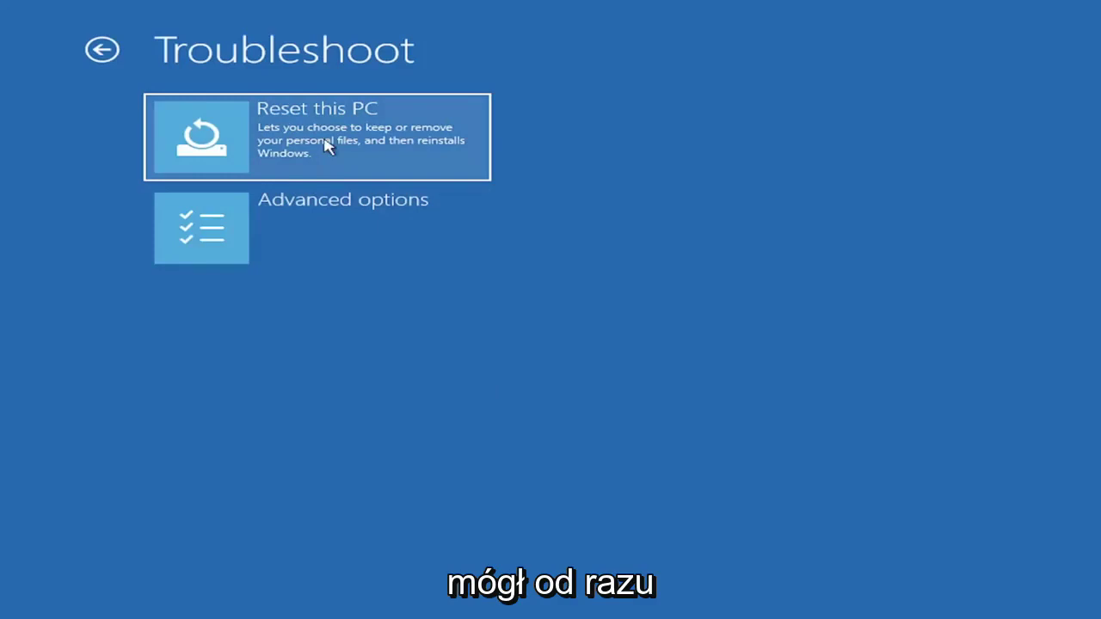
pyautogui.click(258, 145)
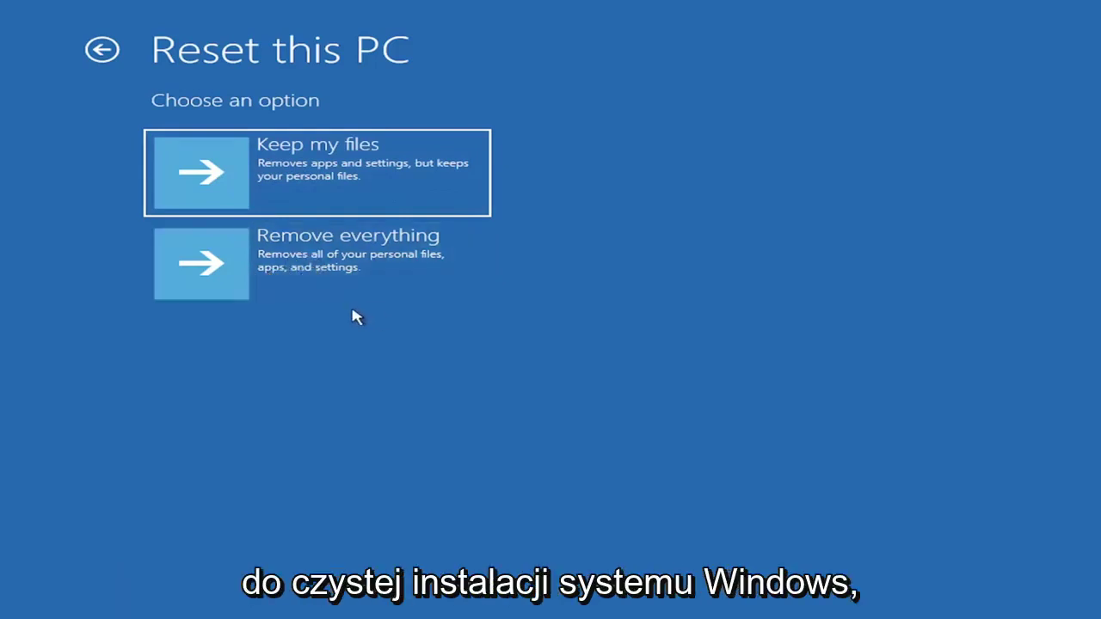
pyautogui.click(103, 53)
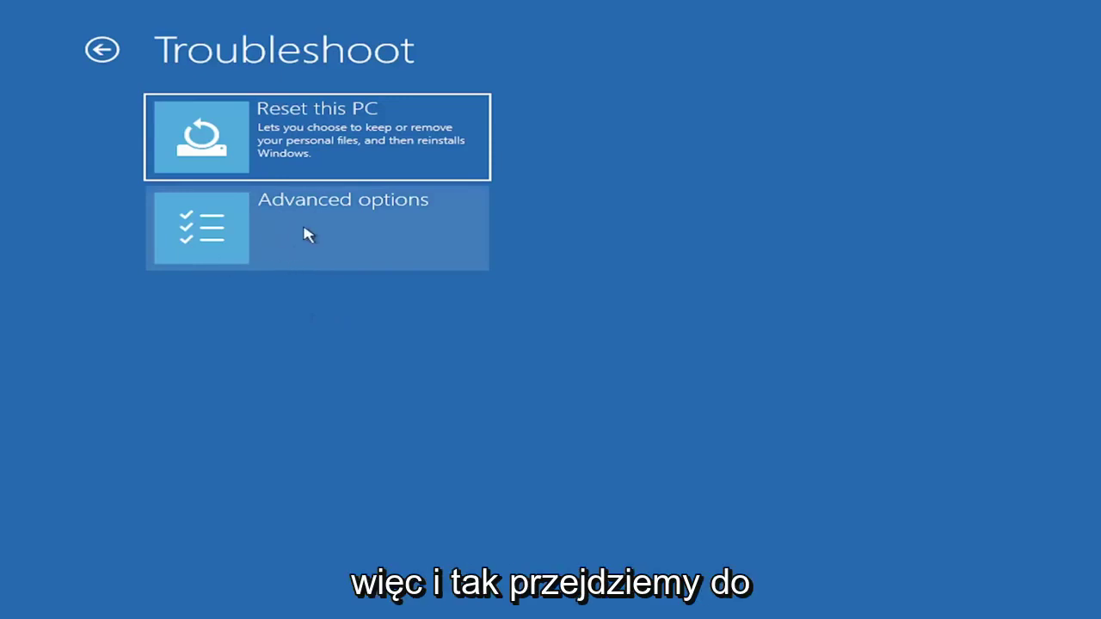
# Launch the administrator Command Prompt from Advanced options
pyautogui.click(277, 242)
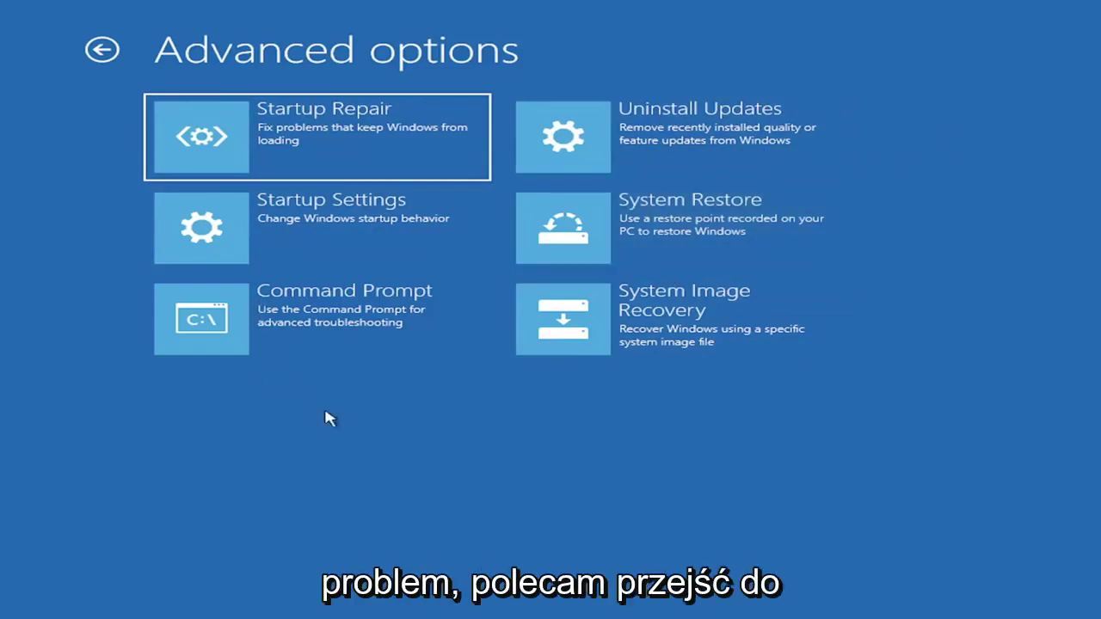
pyautogui.click(268, 336)
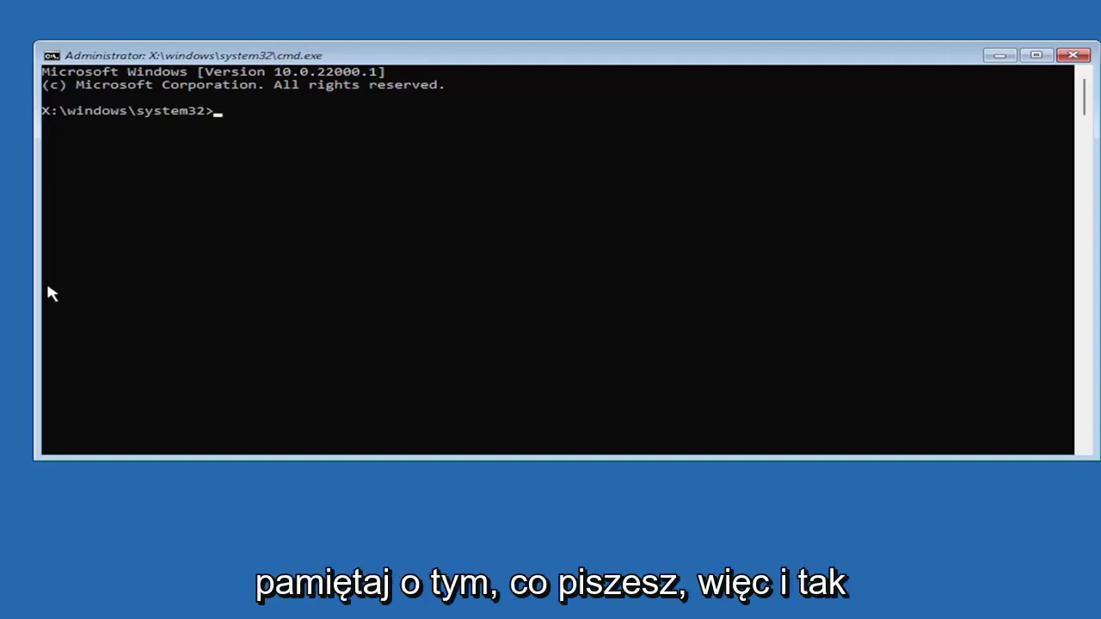
# Run Bootrec /fixmbr to repair the master boot record
pyautogui.click(349, 166)
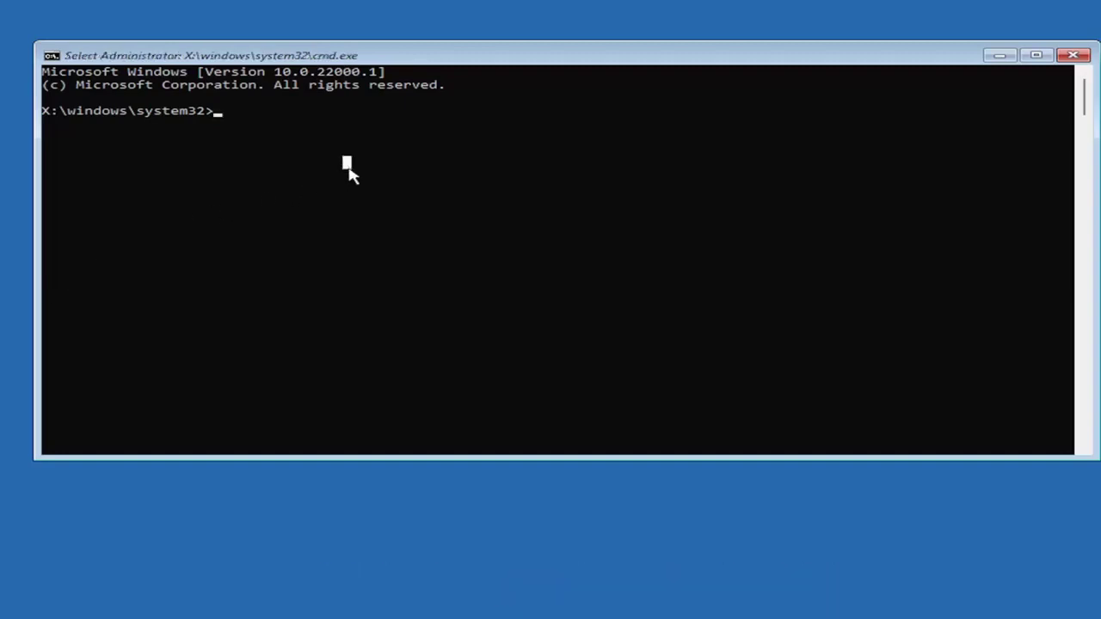
pyautogui.write('Boo')
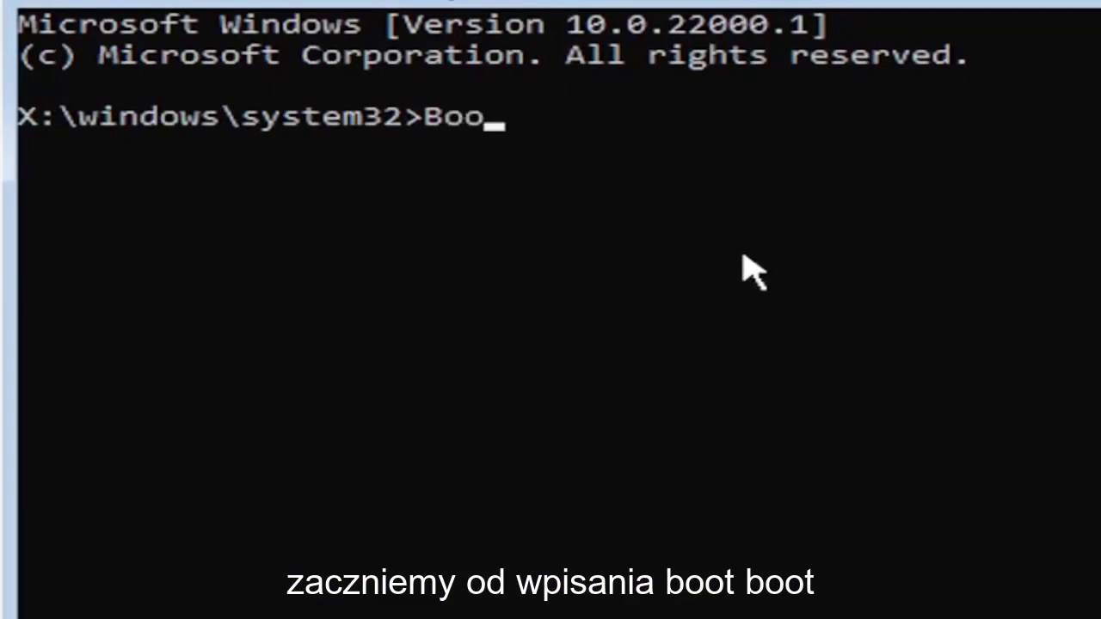
pyautogui.write('trec')
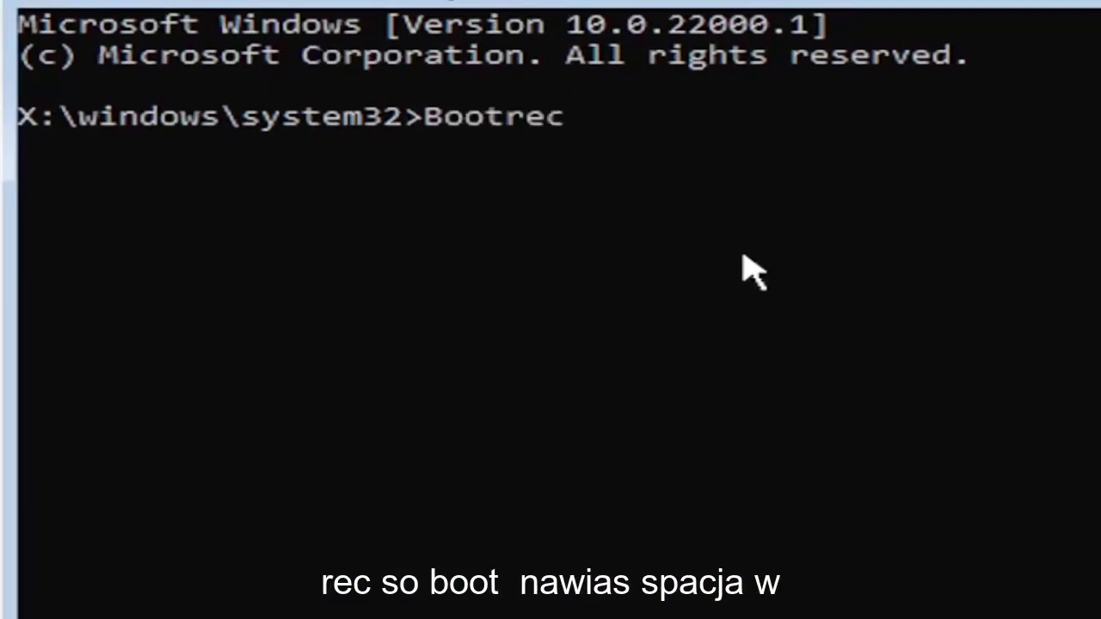
pyautogui.write(' /fix')
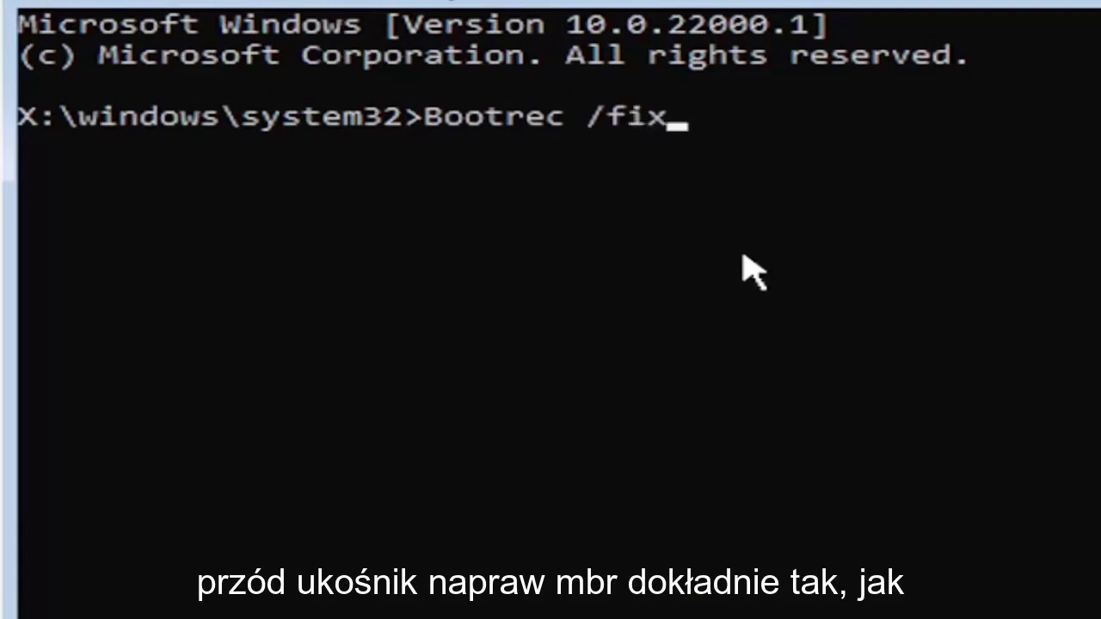
pyautogui.write('mbr')
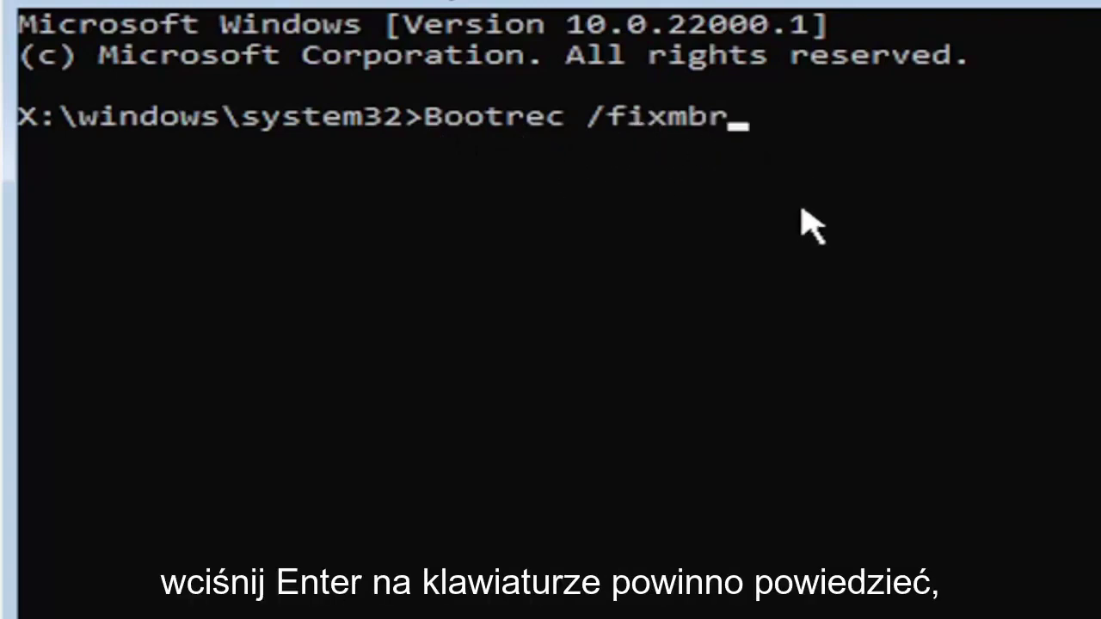
pyautogui.press('Return')
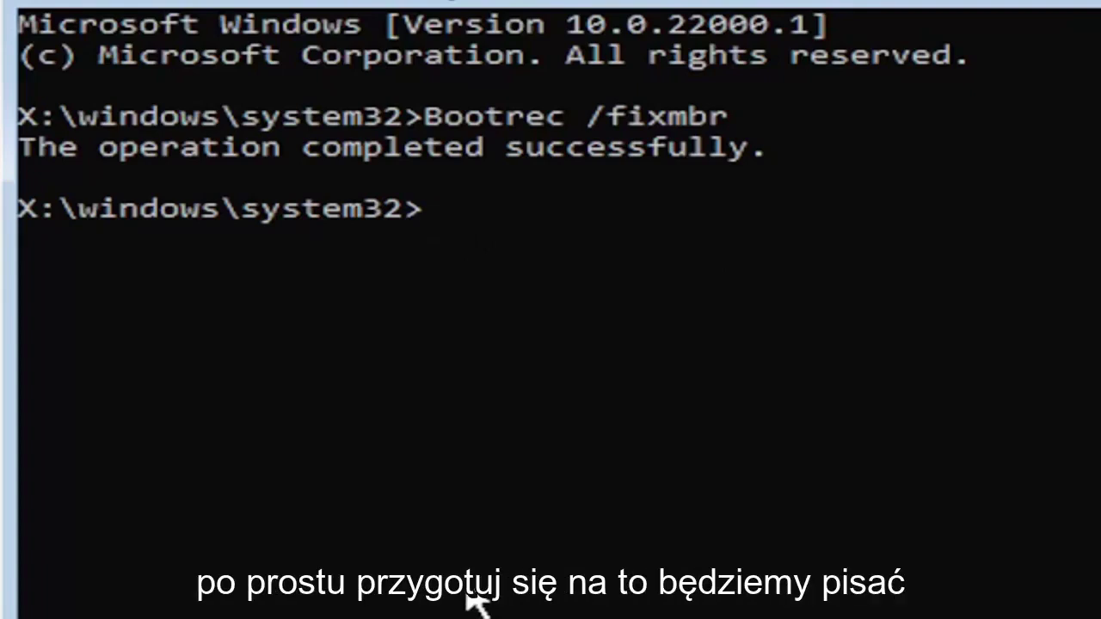
# Type the backup command bcdedit /export c:\bcdbackup at the prompt
pyautogui.write('bc')
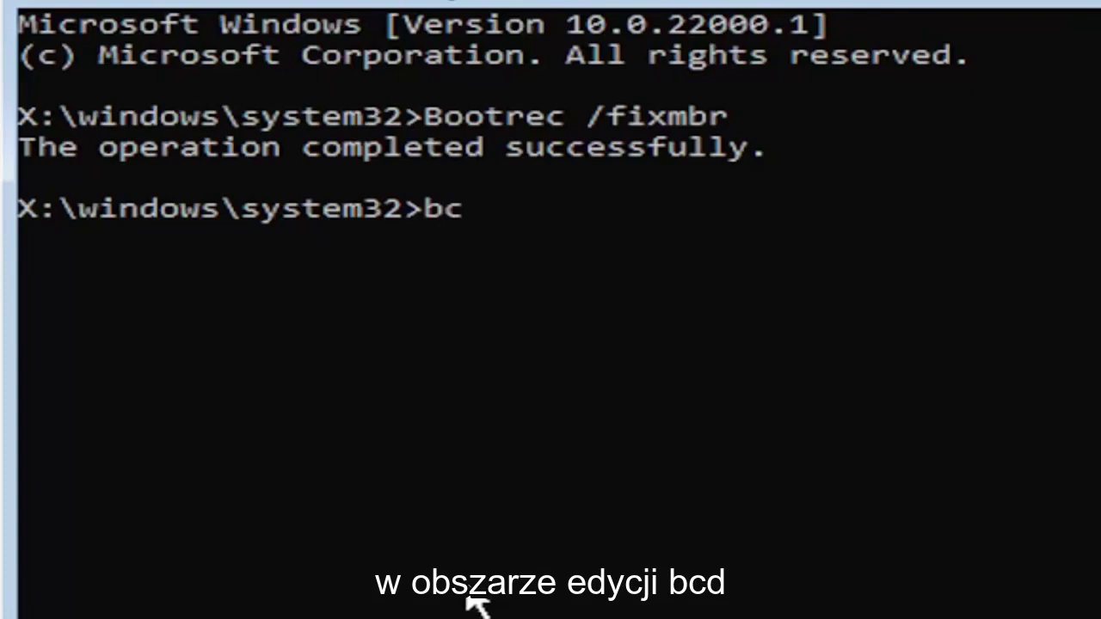
pyautogui.write('dedi')
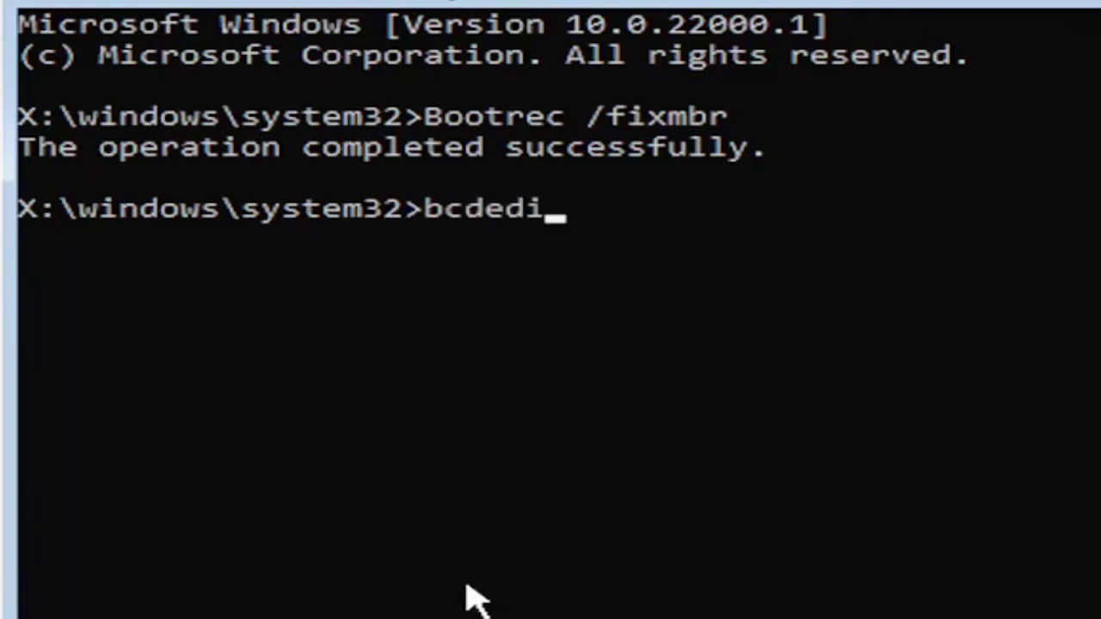
pyautogui.write('t ')
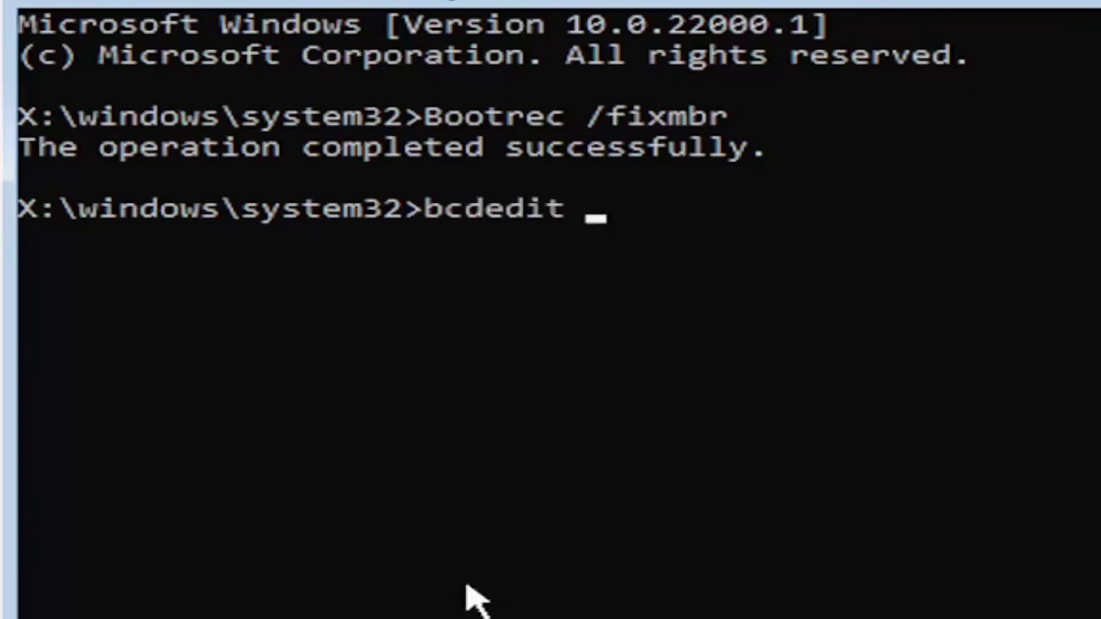
pyautogui.write('/export')
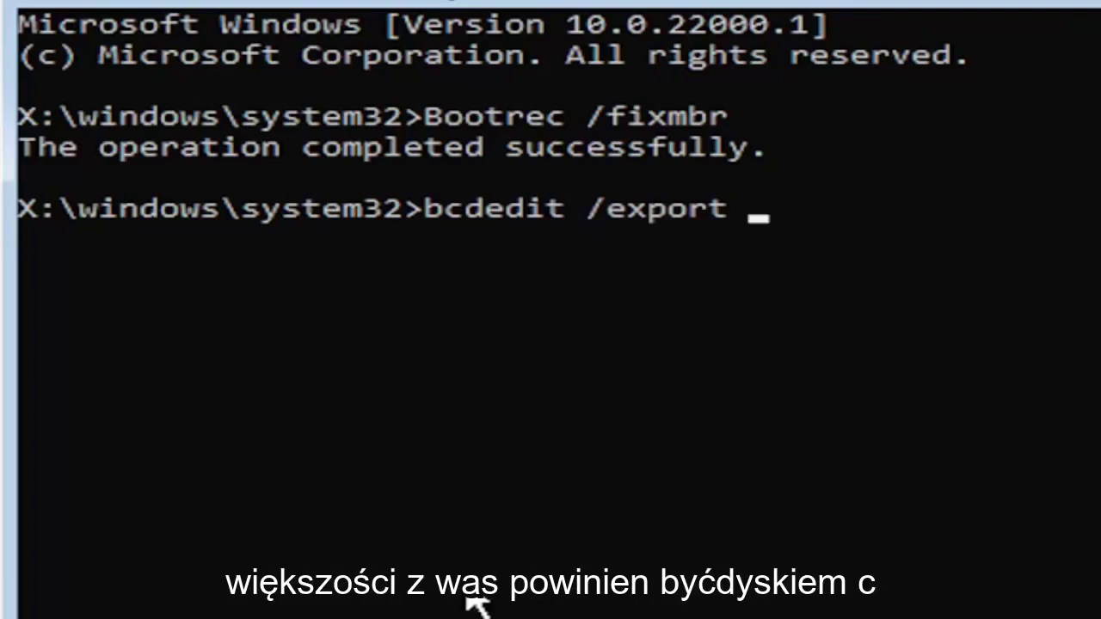
pyautogui.write(' c')
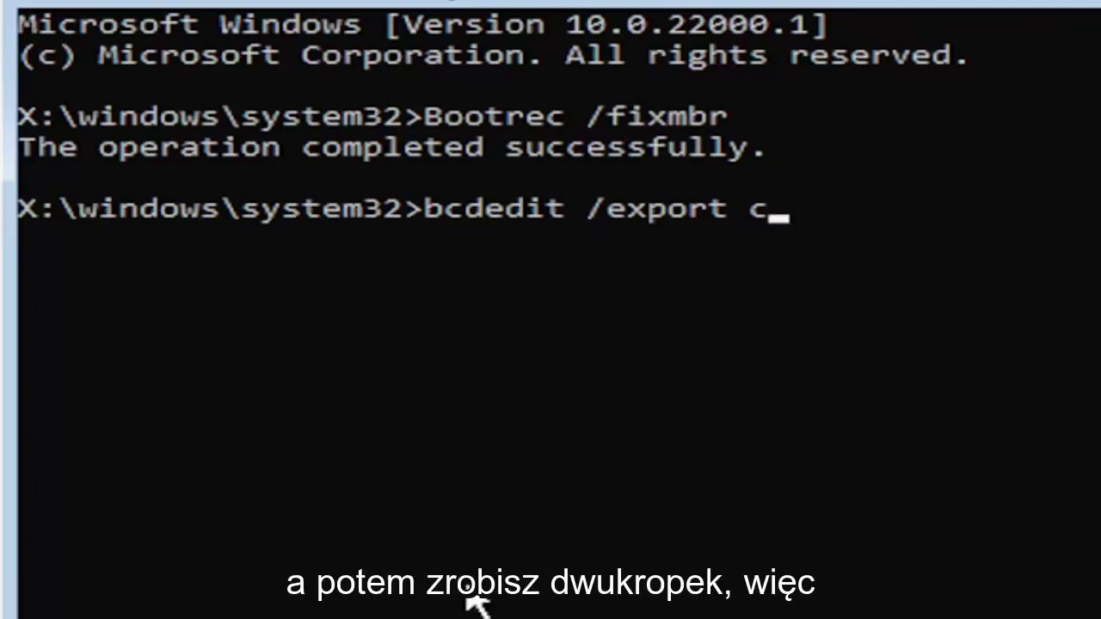
pyautogui.write(':')
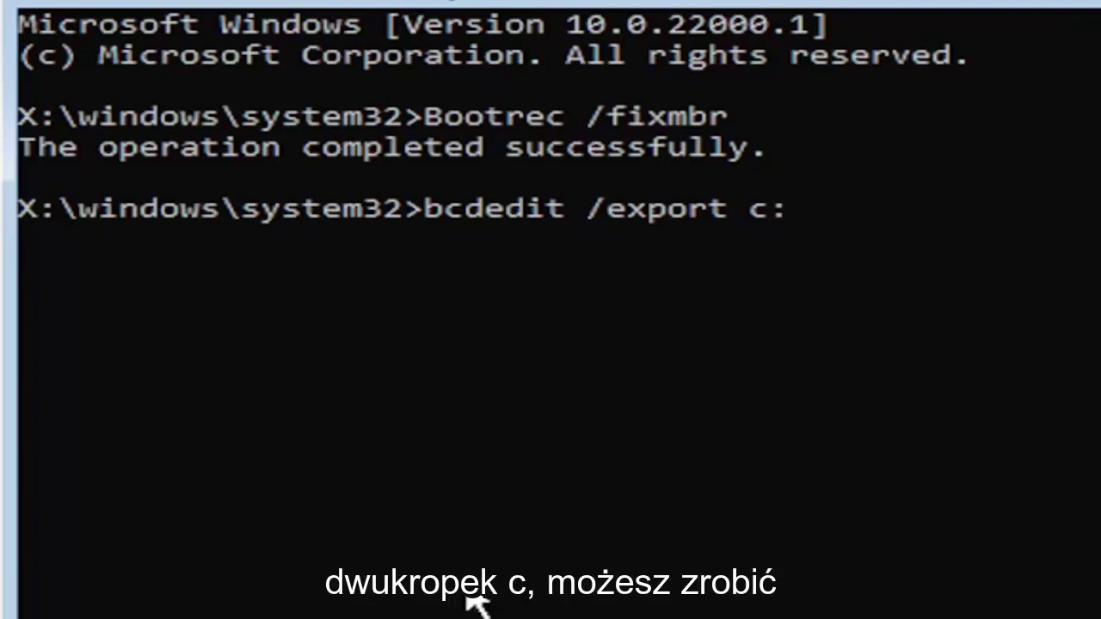
pyautogui.write('\\')
pyautogui.write('bcd')
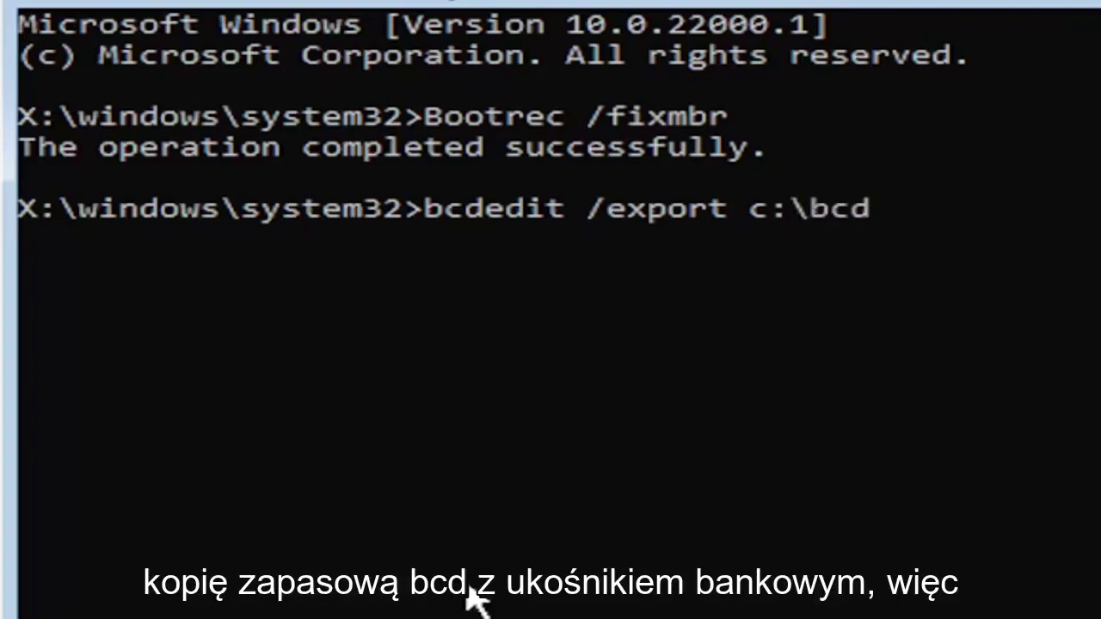
pyautogui.write('backup')
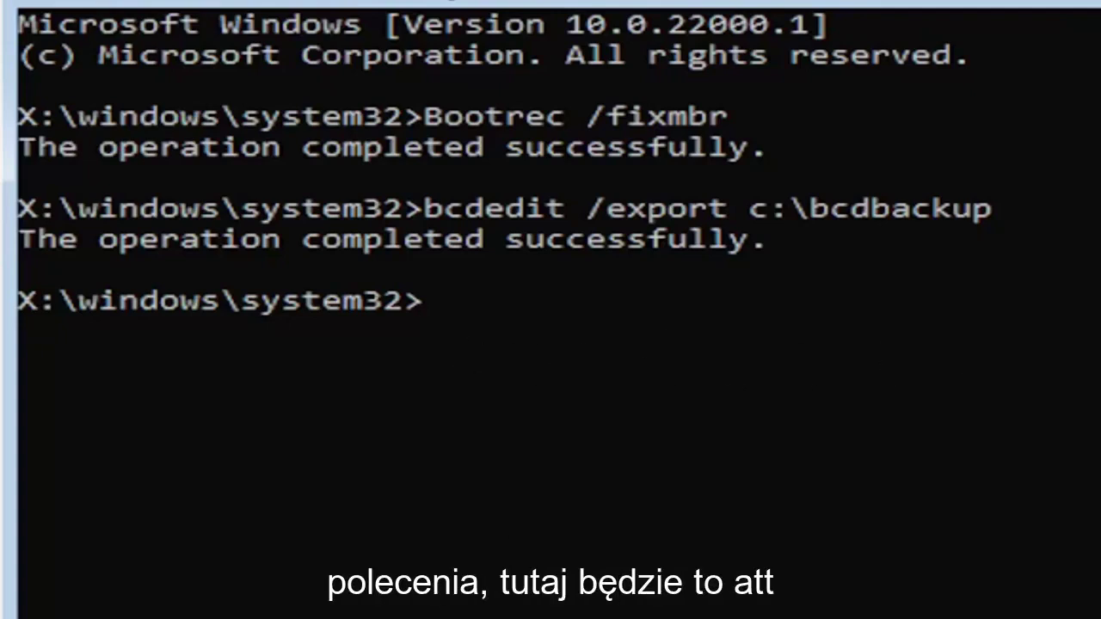
# Type attrib c:\boot\bcd -h -r -s at the prompt without running it
pyautogui.write('att')
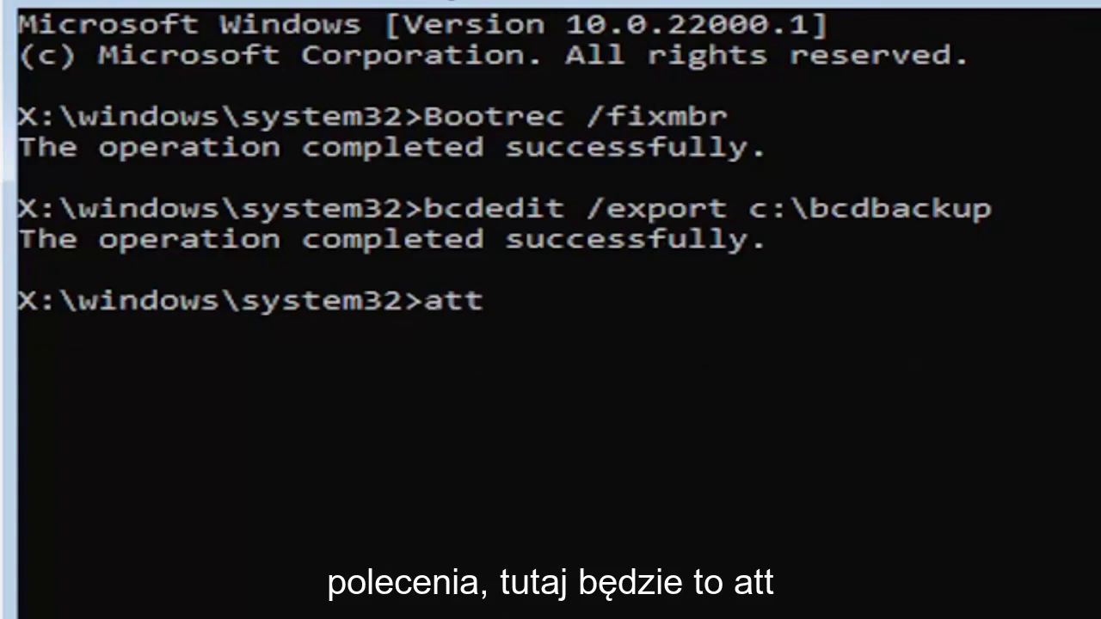
pyautogui.write('rib')
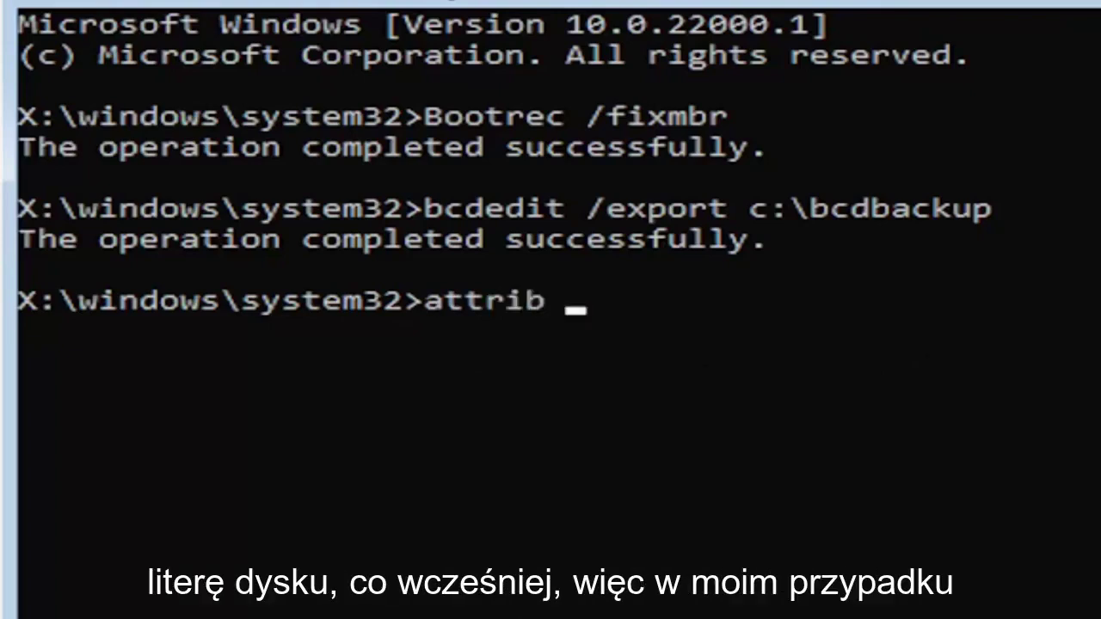
pyautogui.write(' c')
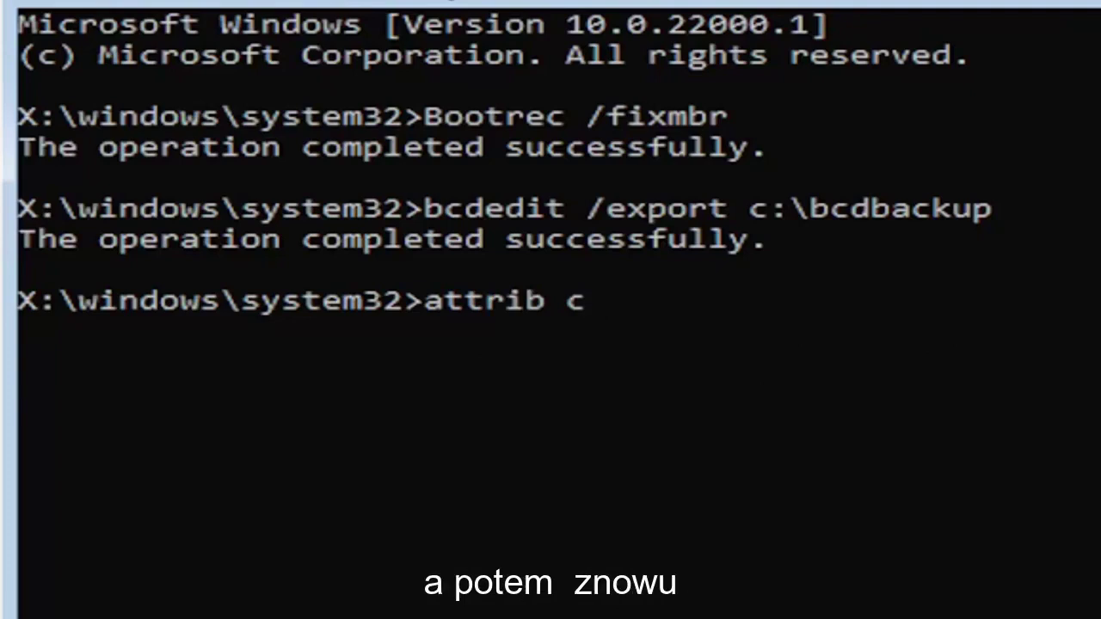
pyautogui.write(':')
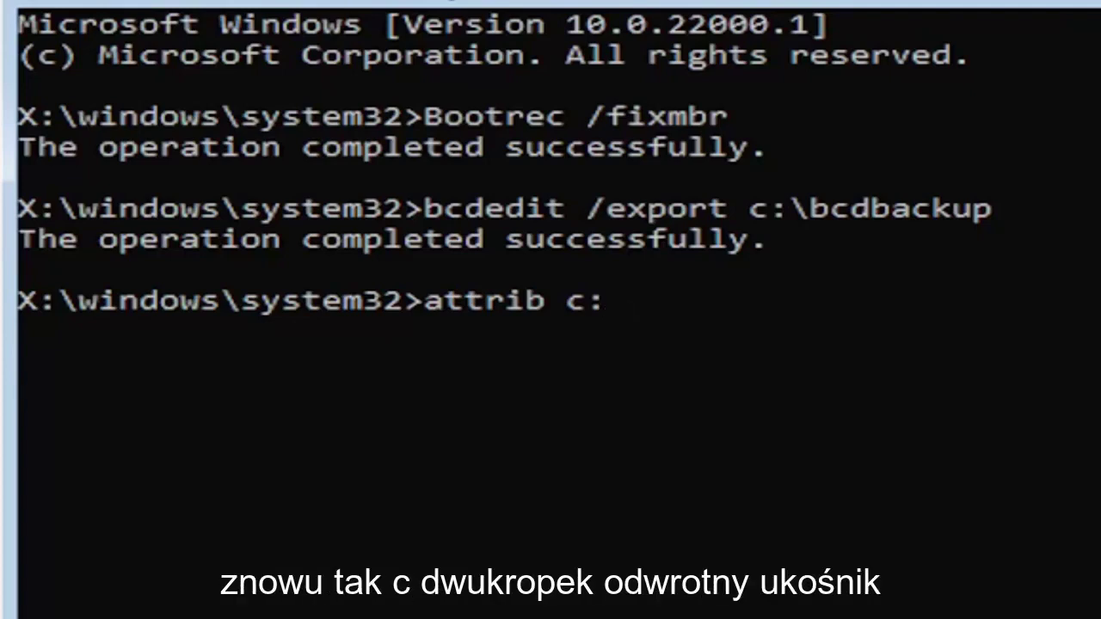
pyautogui.write('\\')
pyautogui.write('boot')
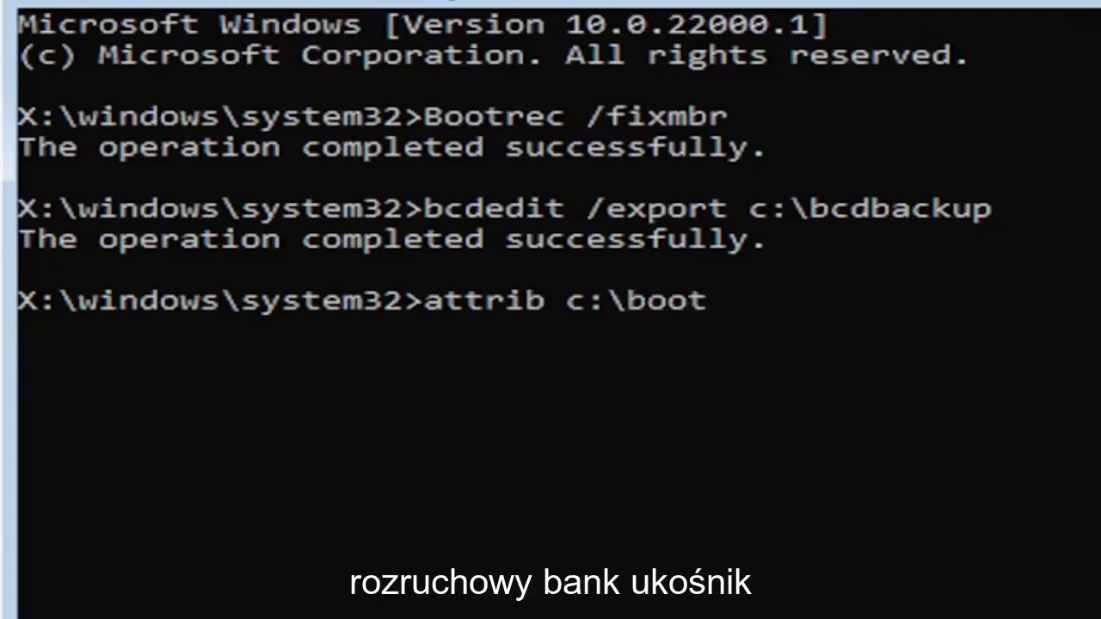
pyautogui.write('\\')
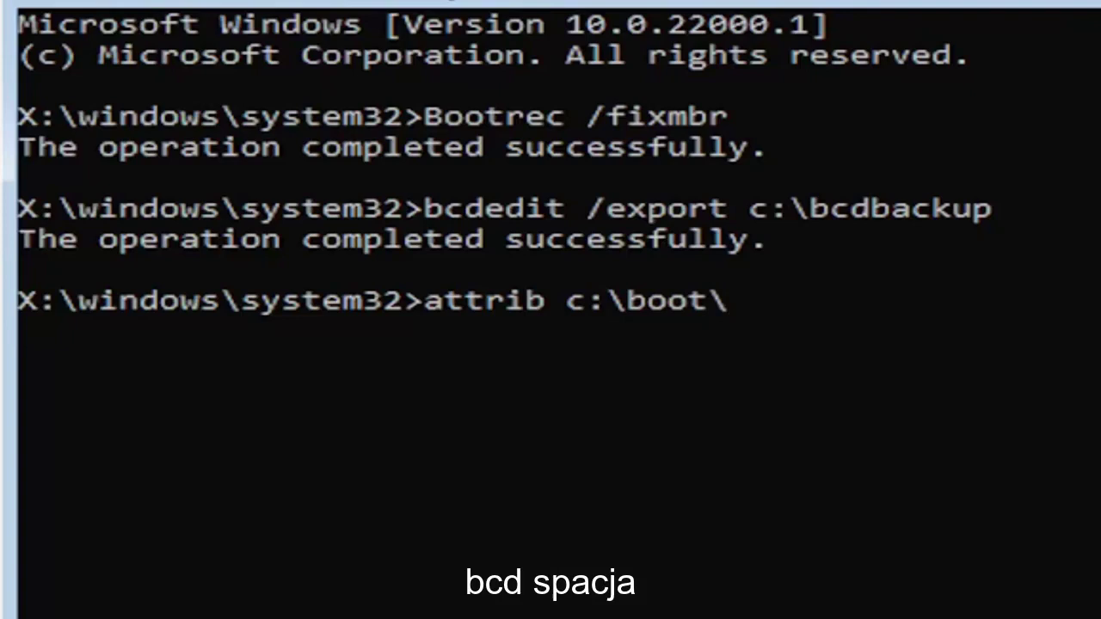
pyautogui.write('bcd')
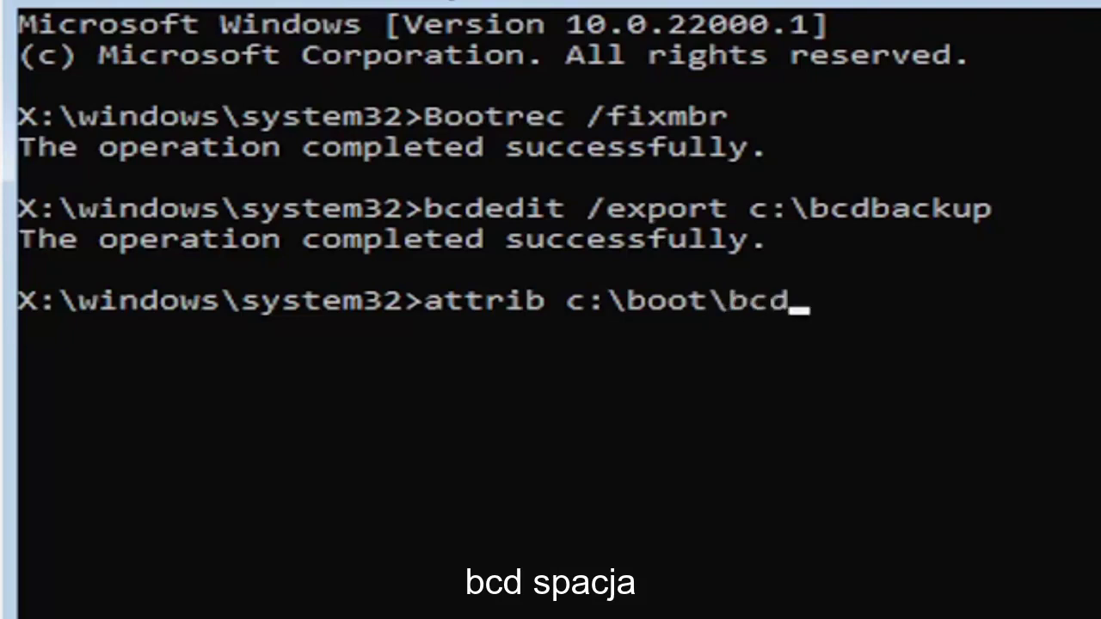
pyautogui.write(' -')
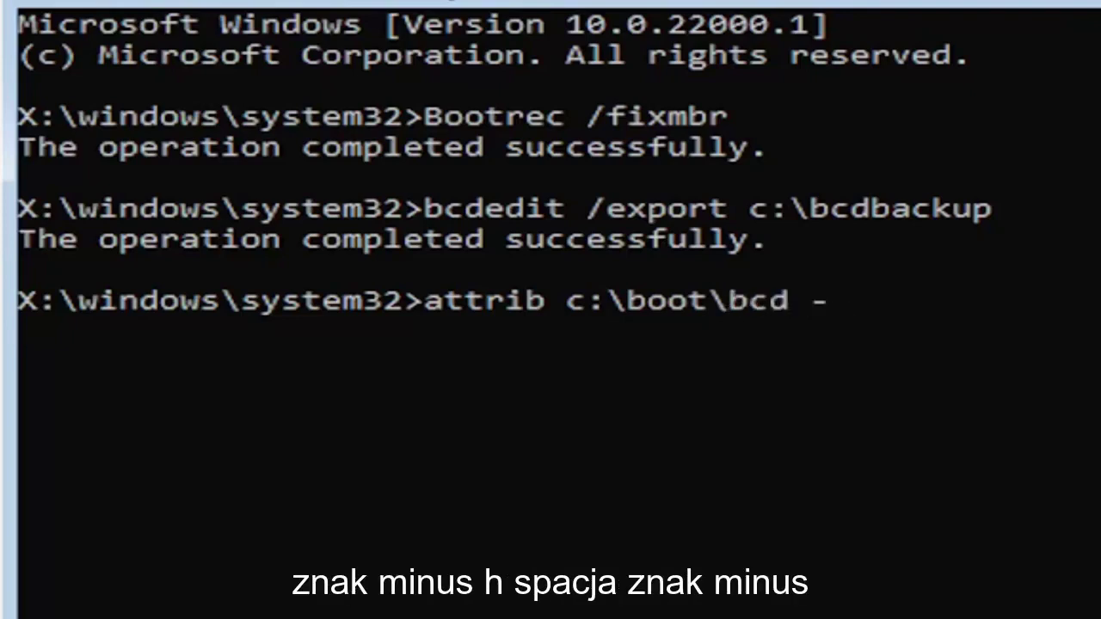
pyautogui.write('h ')
pyautogui.write('-r')
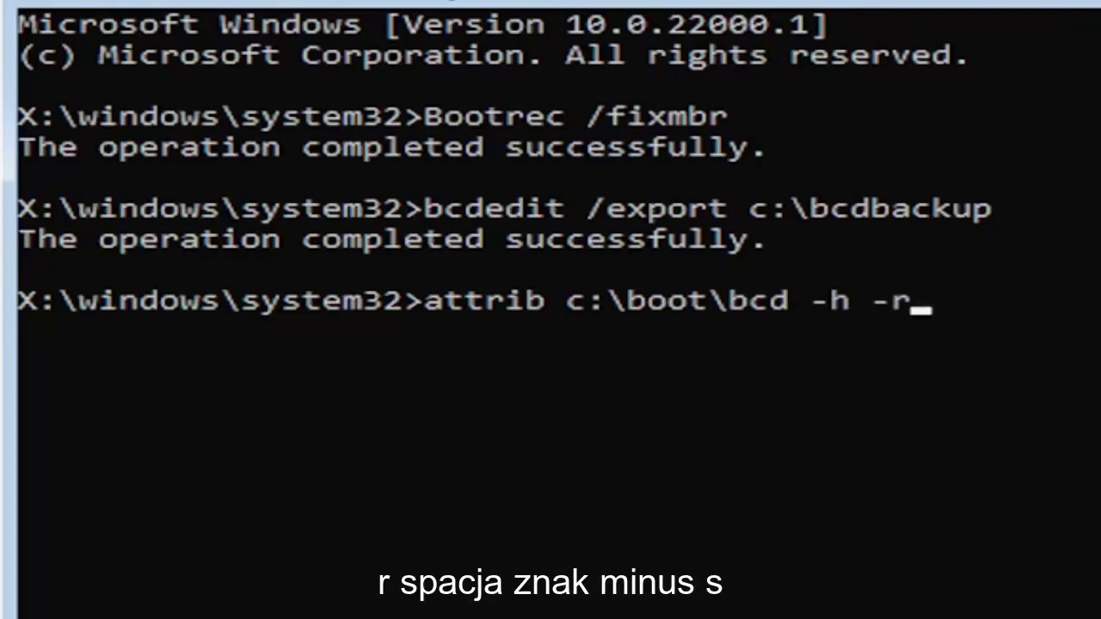
pyautogui.write(' -s')
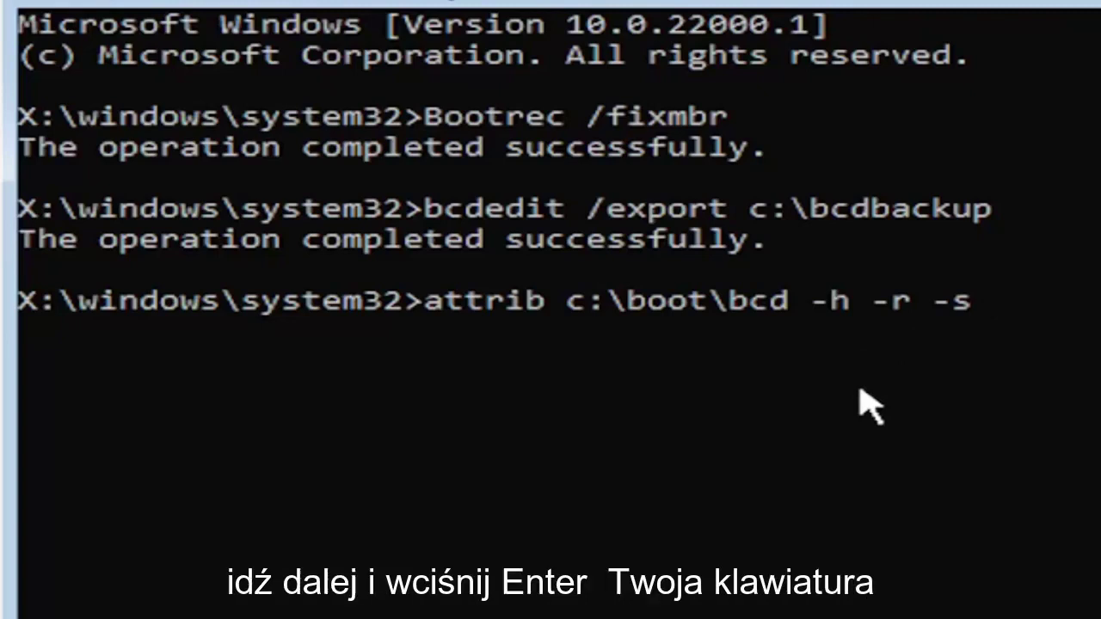
# Run the attrib command to clear BCD flags, then type ren c:\boot\bcd bcd.old
pyautogui.press('Return')
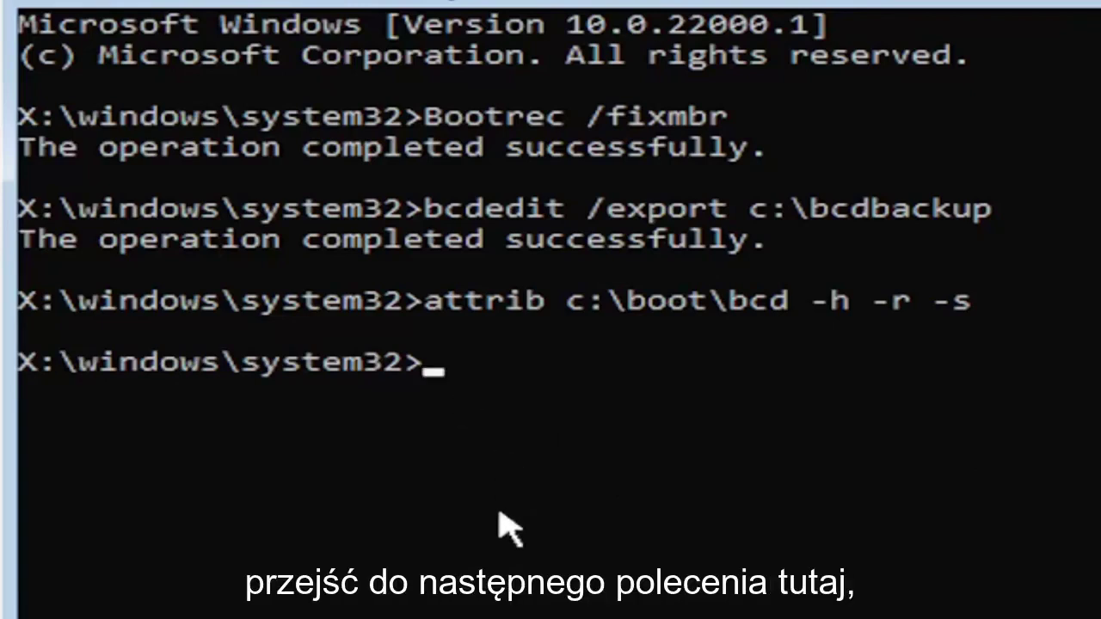
pyautogui.write('re')
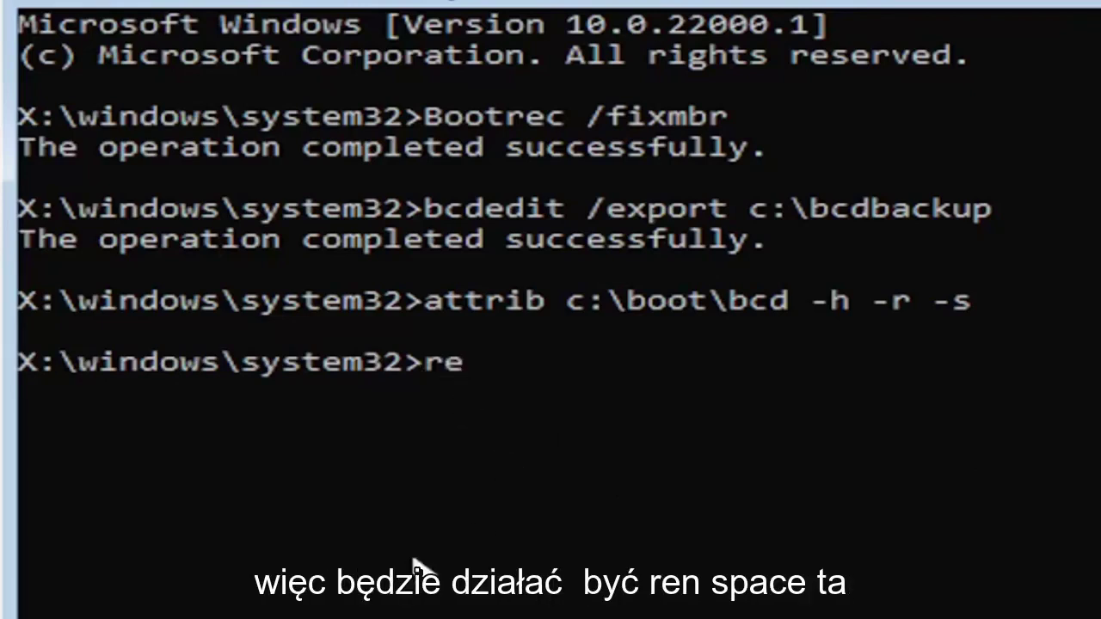
pyautogui.write('n')
pyautogui.write(' c')
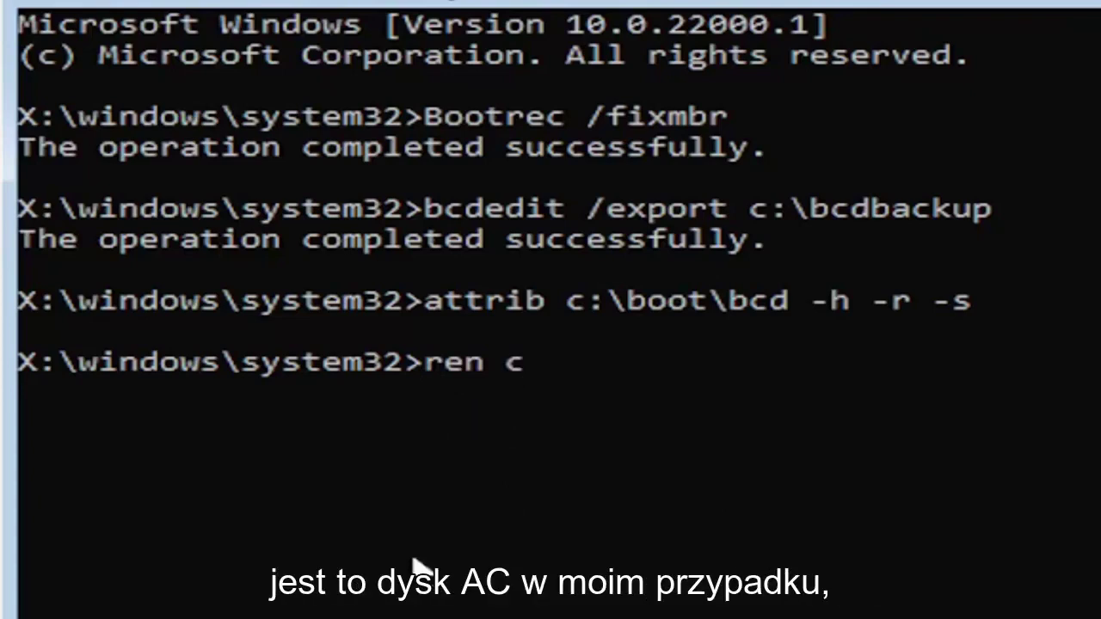
pyautogui.write(':')
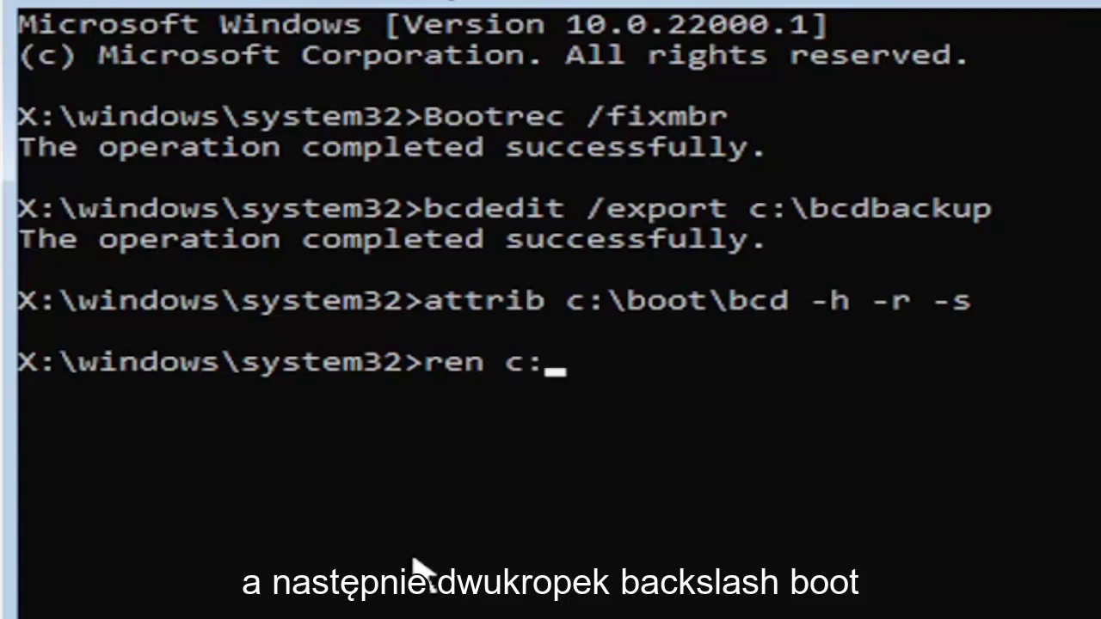
pyautogui.write('\\boot')
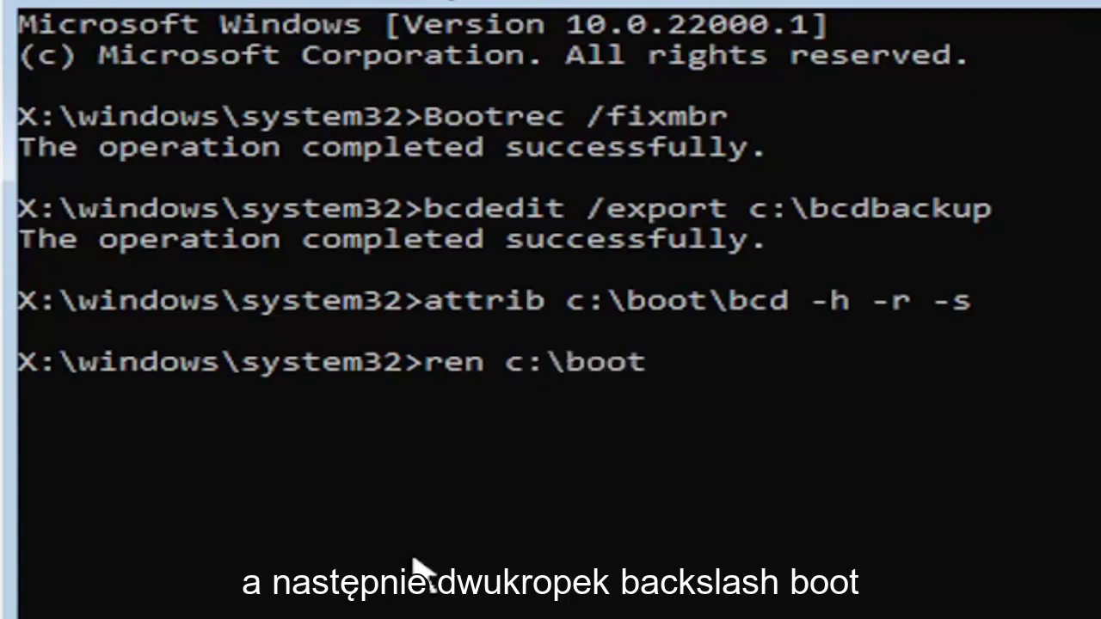
pyautogui.write('\\bc')
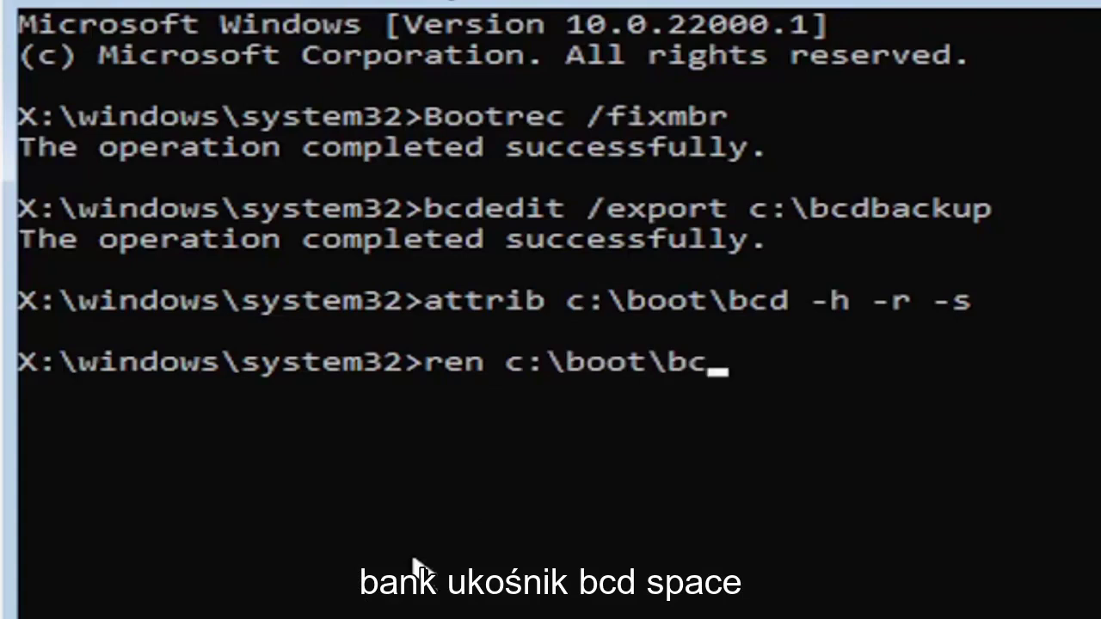
pyautogui.write('d')
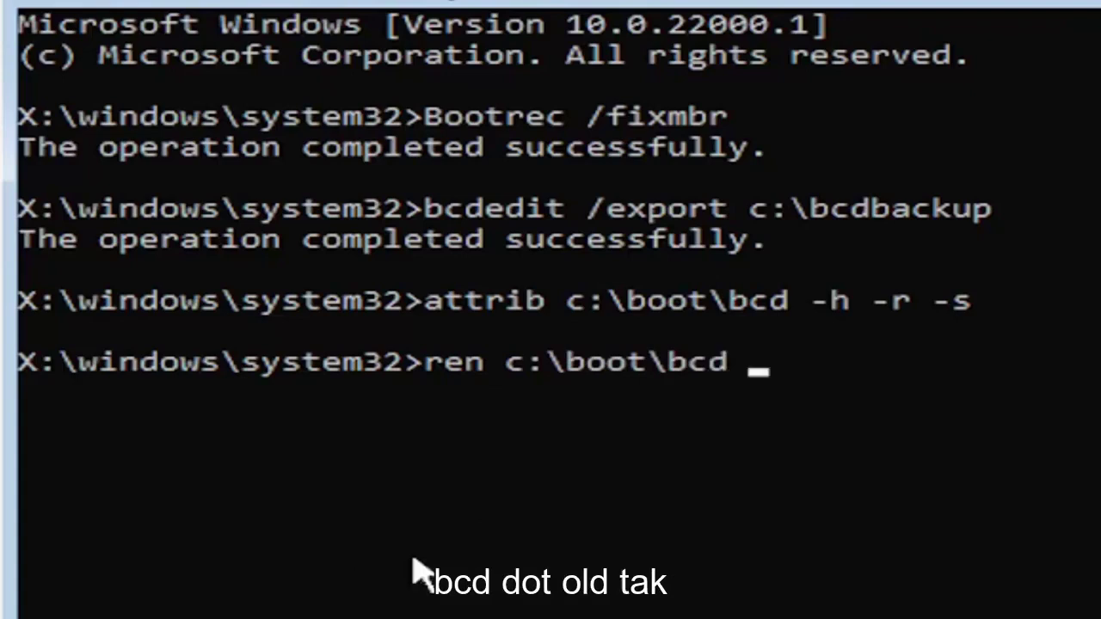
pyautogui.write(' bcd.')
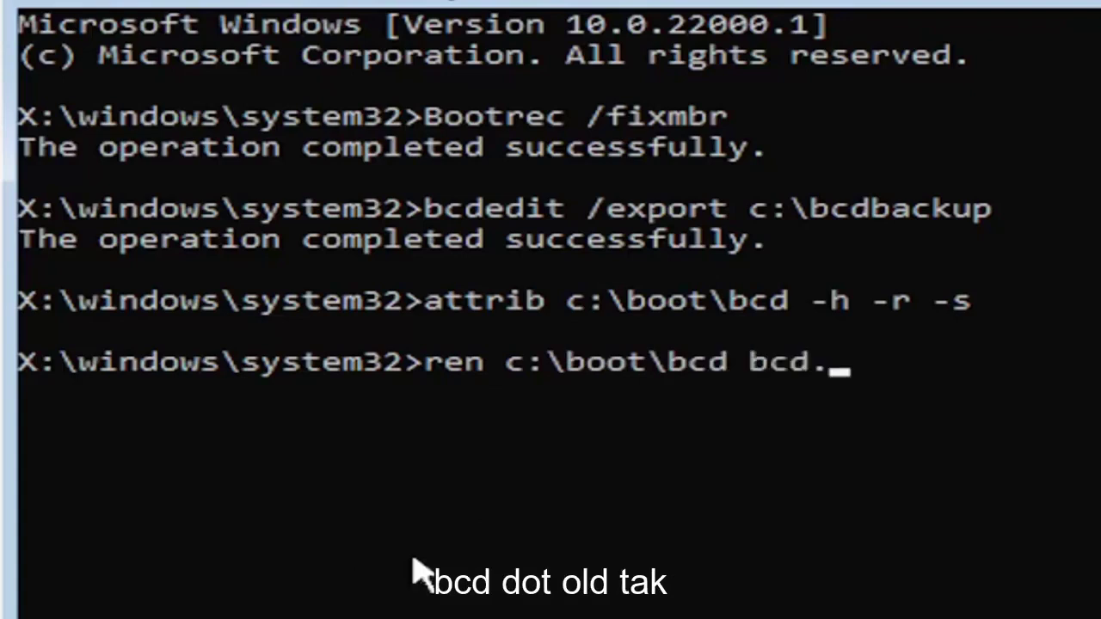
pyautogui.write('old')
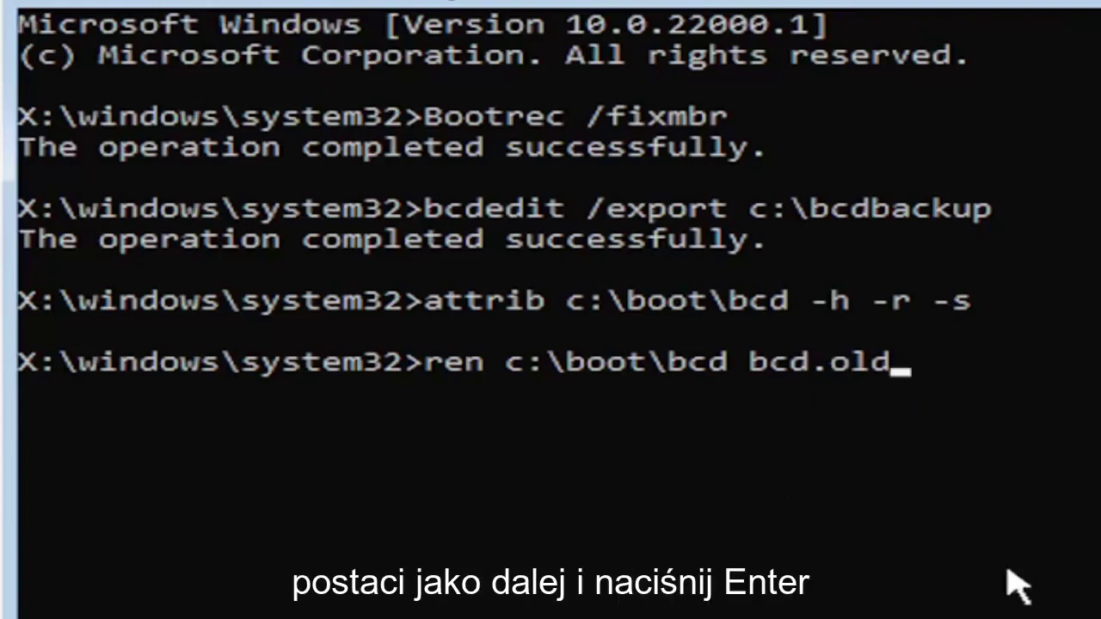
# Rename c:\boot\bcd to bcd.old and type bootrec /rebuildbcd
pyautogui.press('Return')
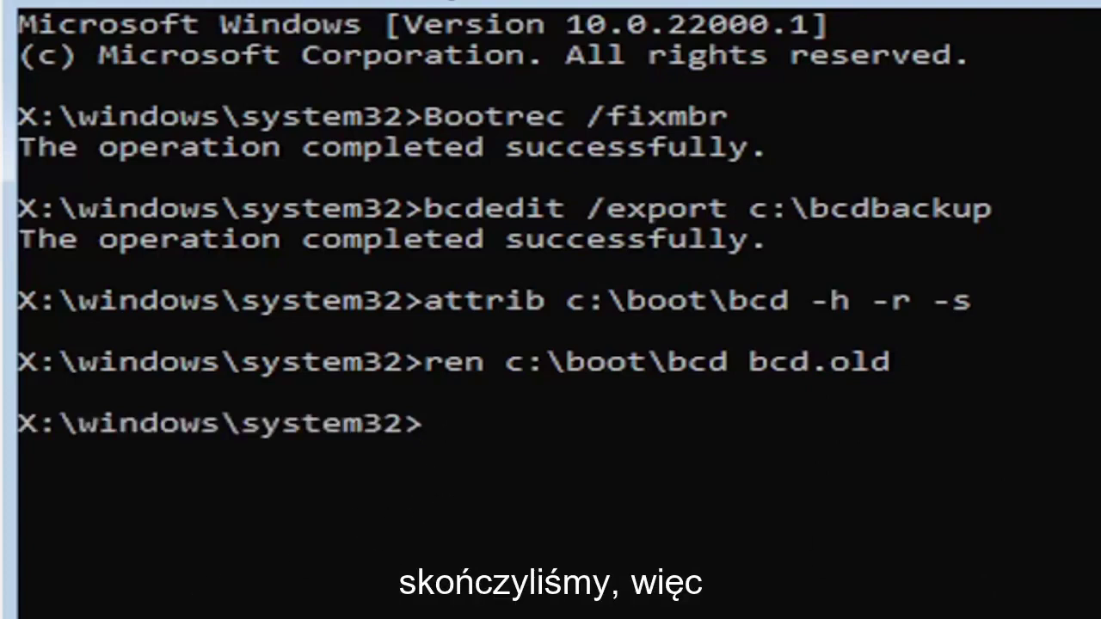
pyautogui.write('b')
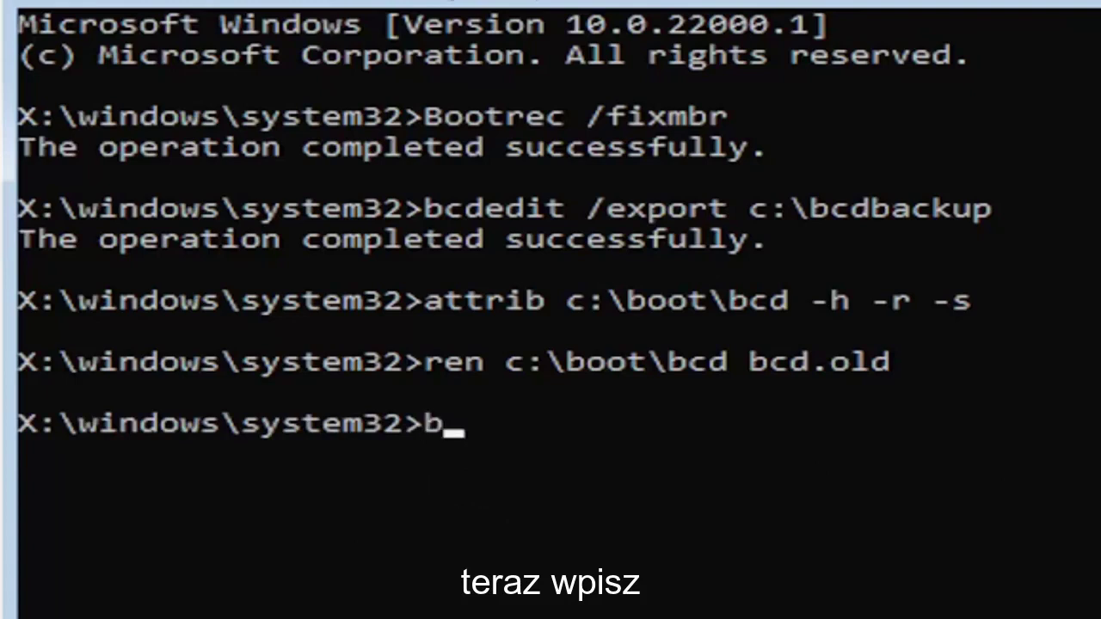
pyautogui.write('ootre')
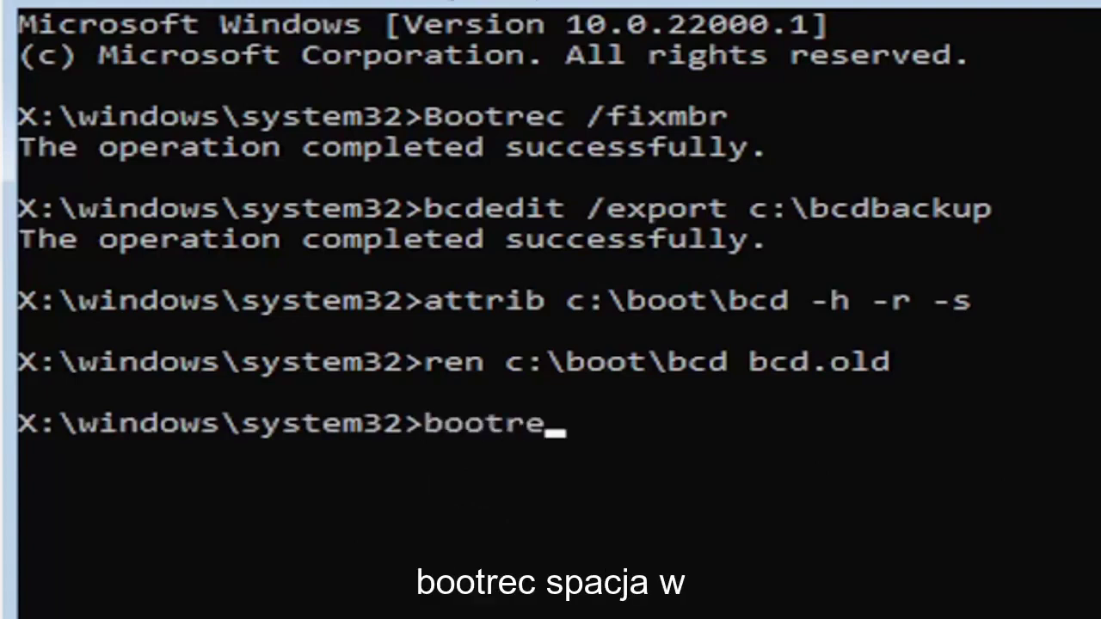
pyautogui.write('c ')
pyautogui.write('/rebu')
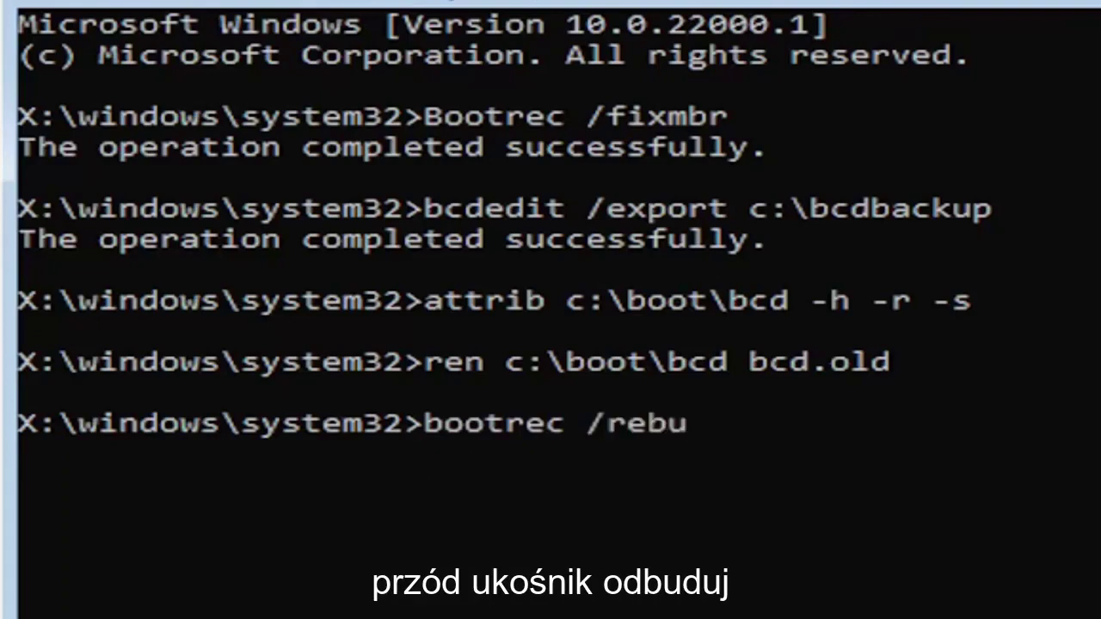
pyautogui.write('ild')
pyautogui.write('bc')
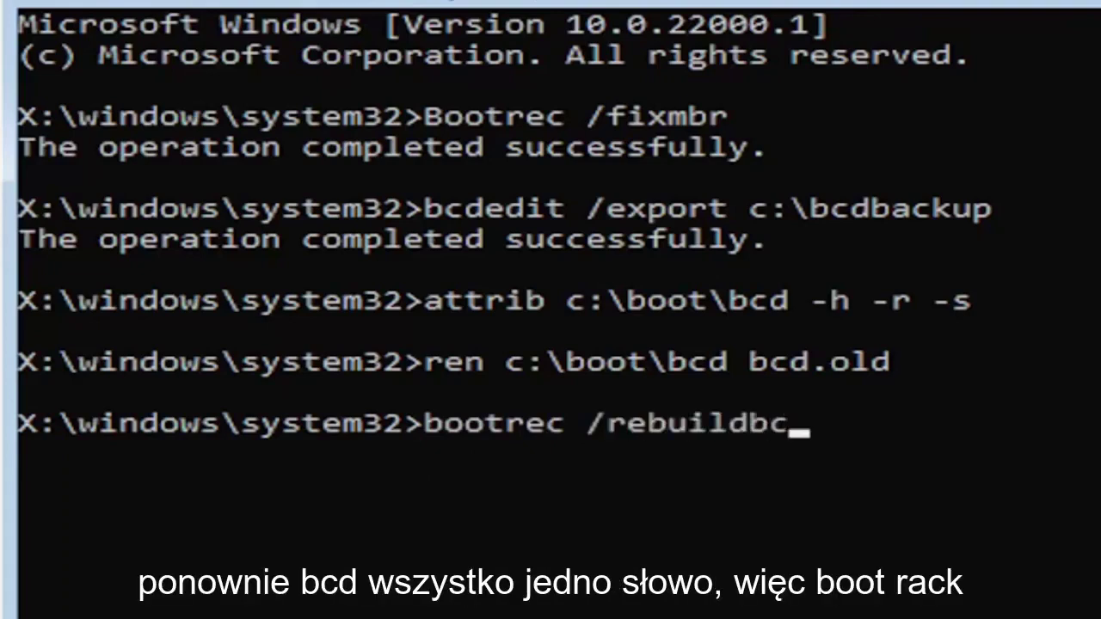
pyautogui.write('d')
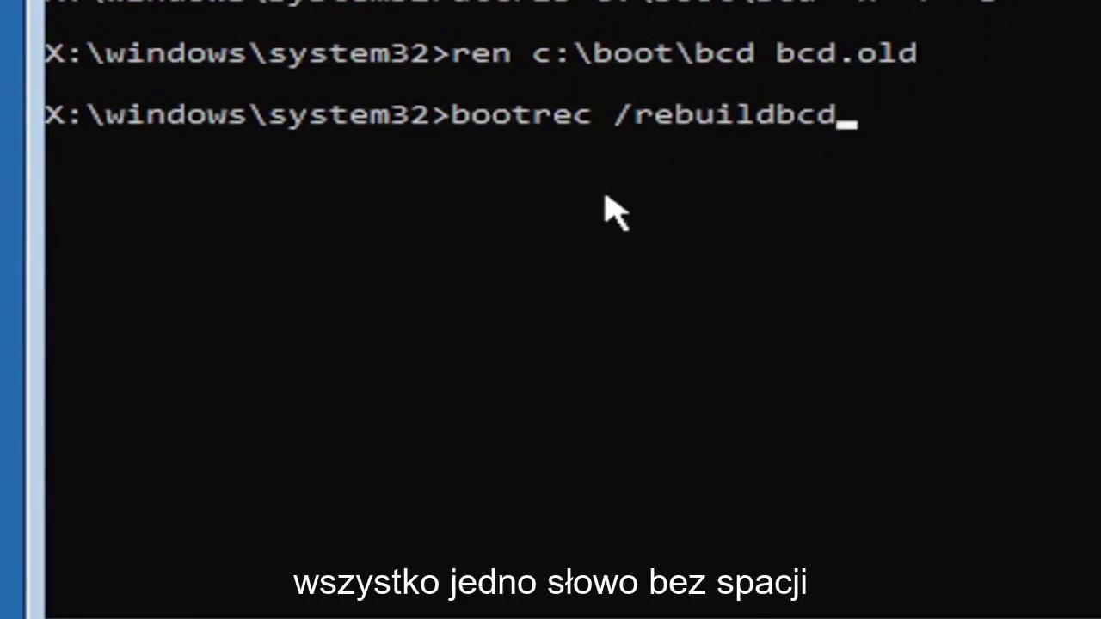
# Run bootrec /rebuildbcd and answer y to add D:\Windows to the boot list
pyautogui.press('Return')
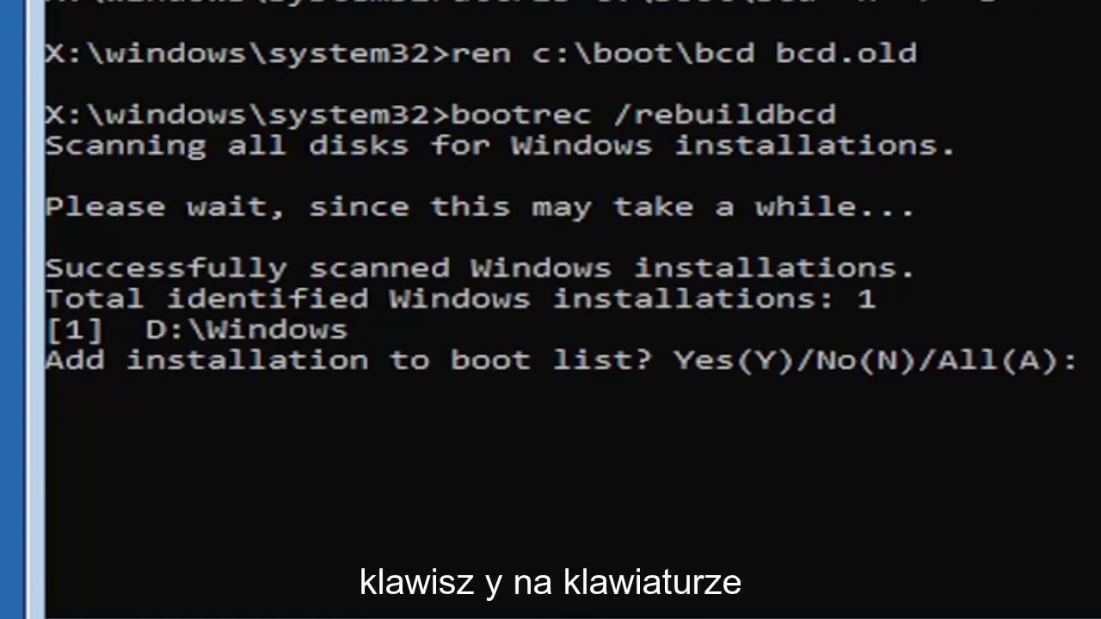
pyautogui.write('y')
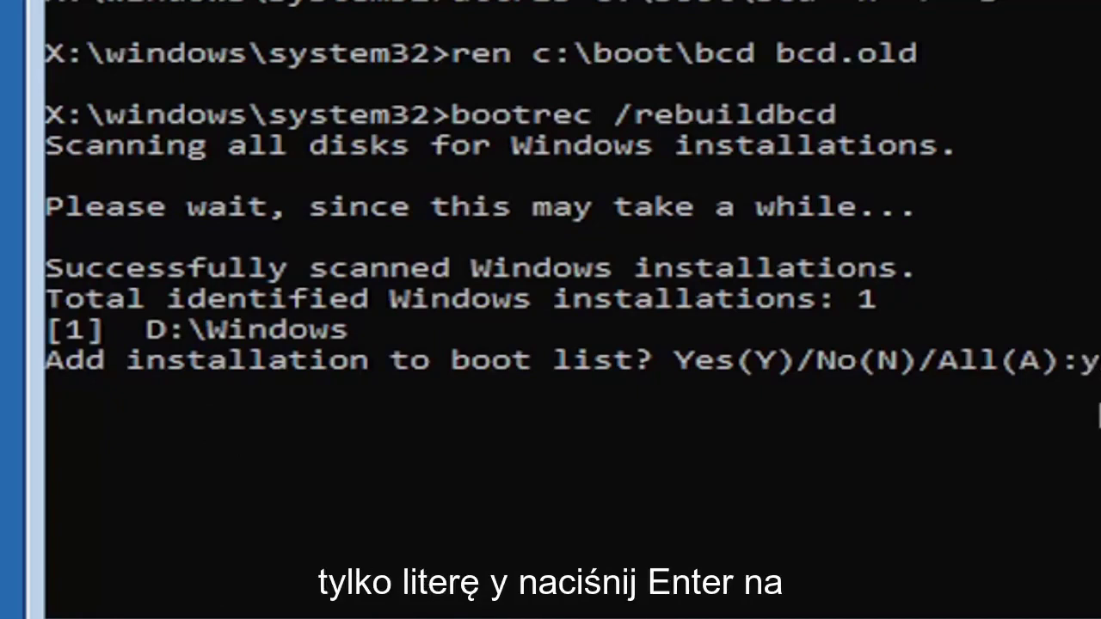
pyautogui.press('Return')
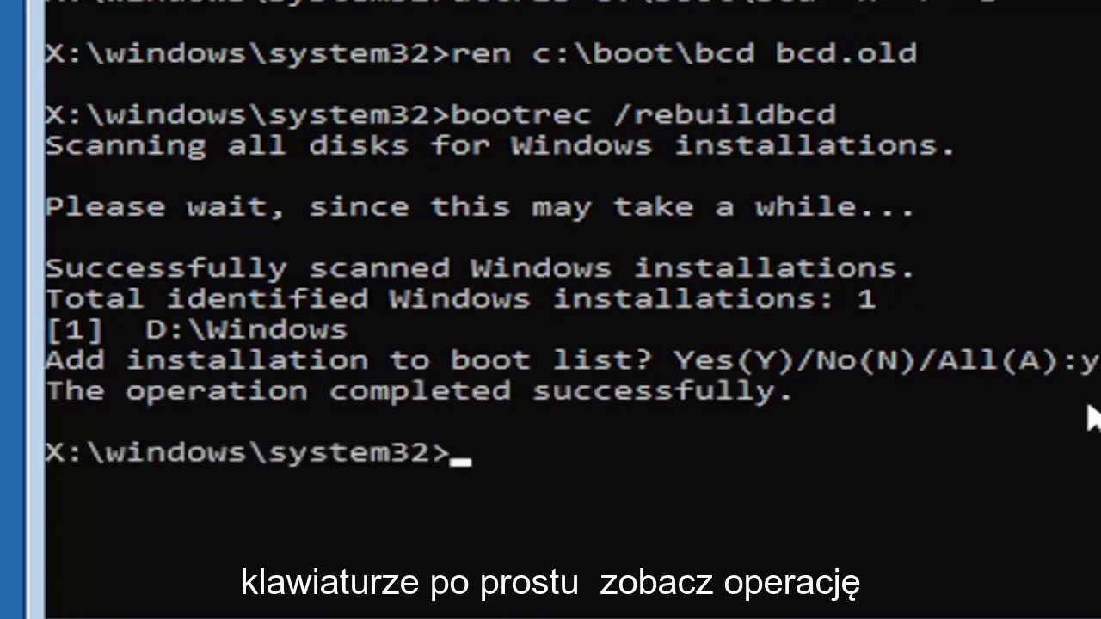